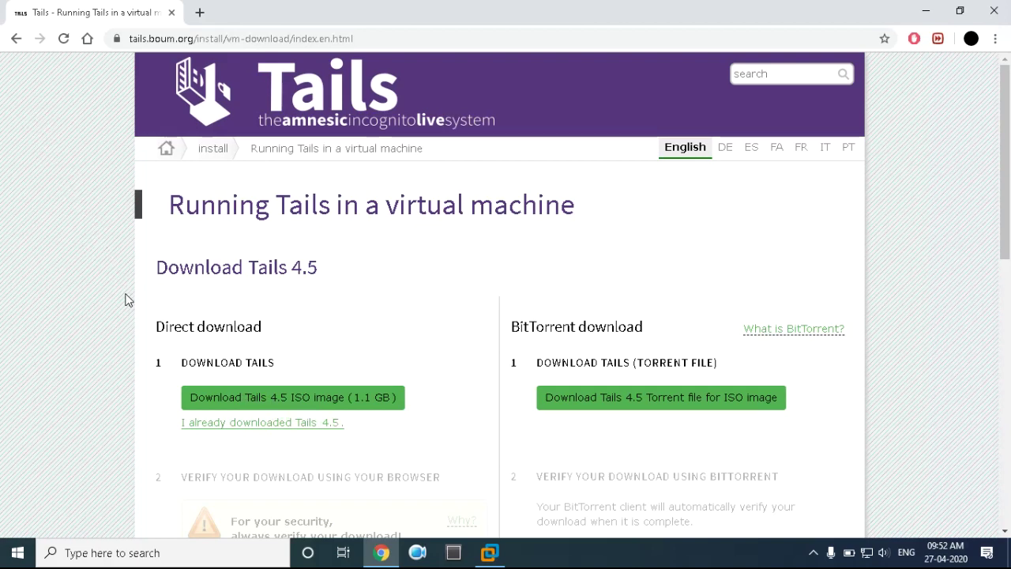
# Return to the Tails download and install page and open the USB image download
pyautogui.click(15, 39)
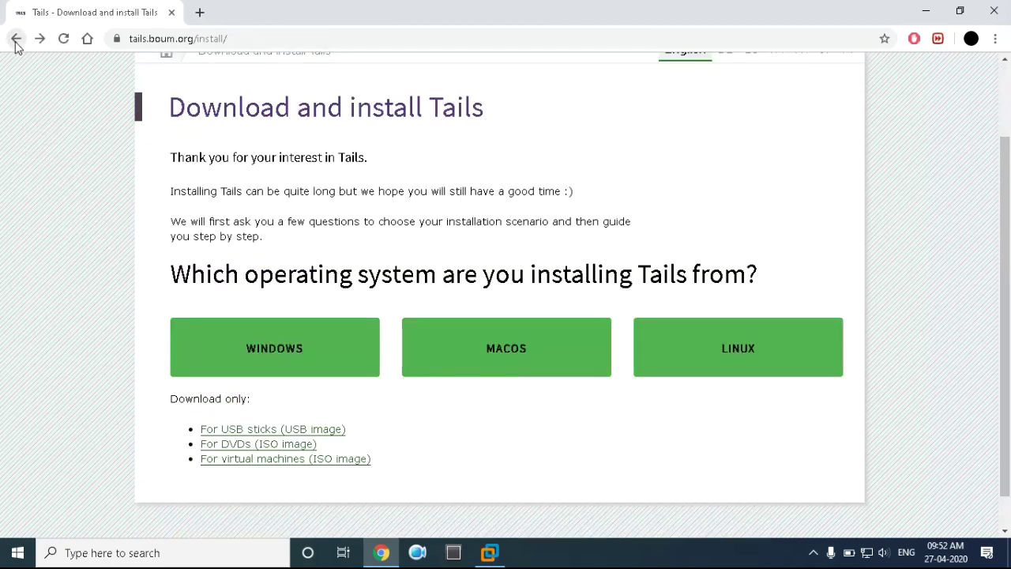
pyautogui.click(235, 431)
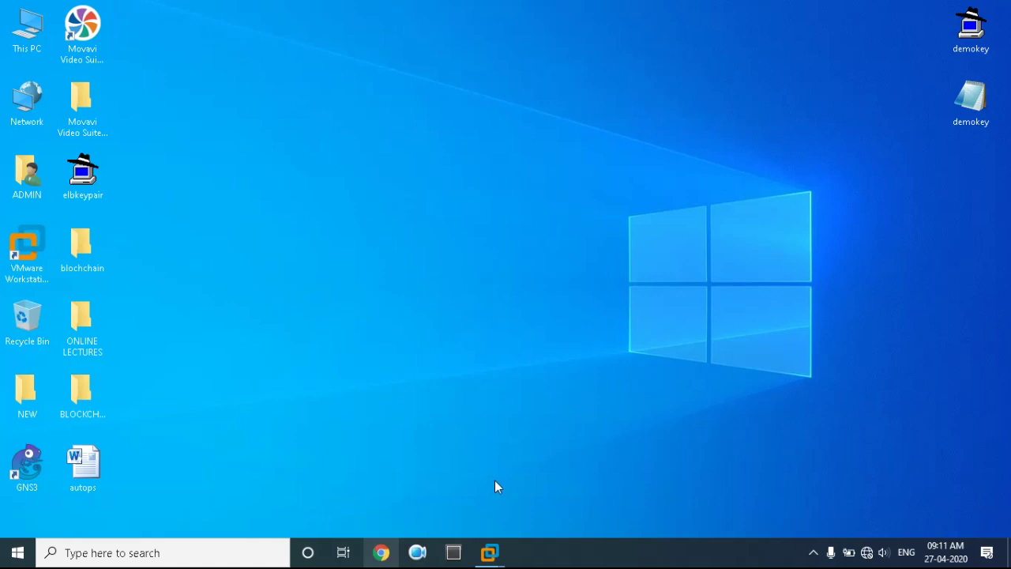
# Switch to VMware Workstation and begin a new virtual machine with custom configuration and Workstation 15.x hardware compatibility
pyautogui.moveTo(490, 551)
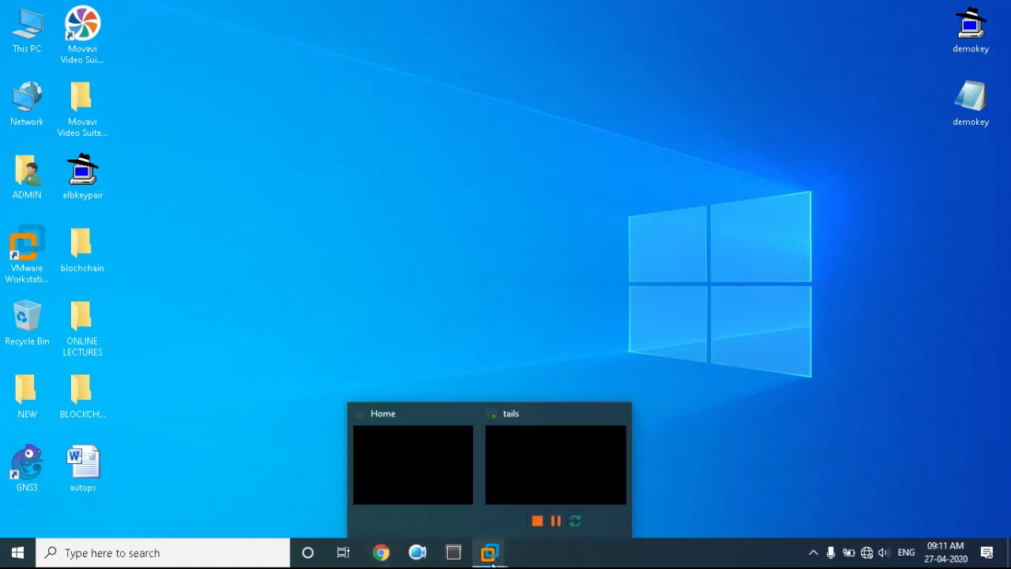
pyautogui.click(415, 451)
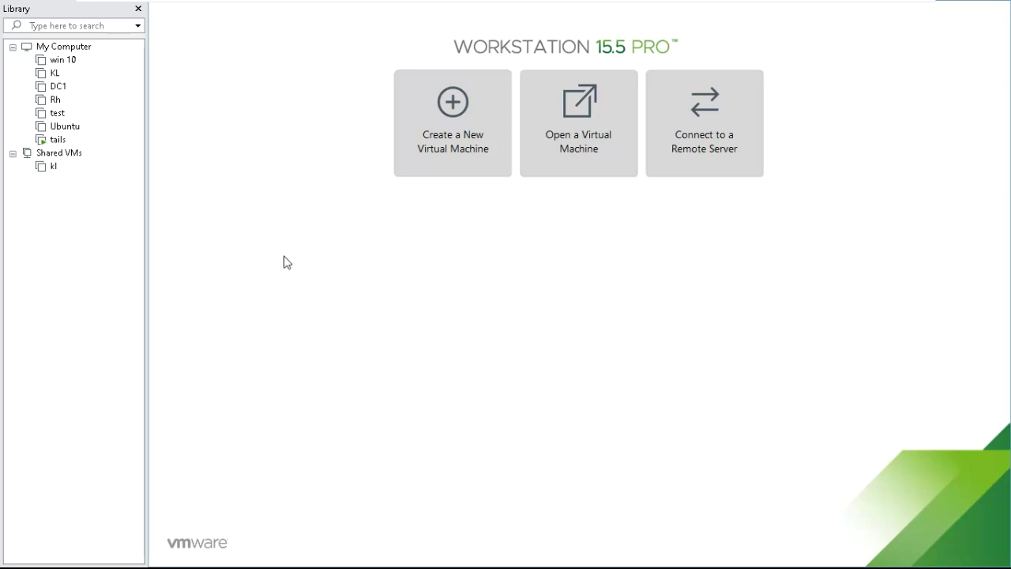
pyautogui.click(452, 160)
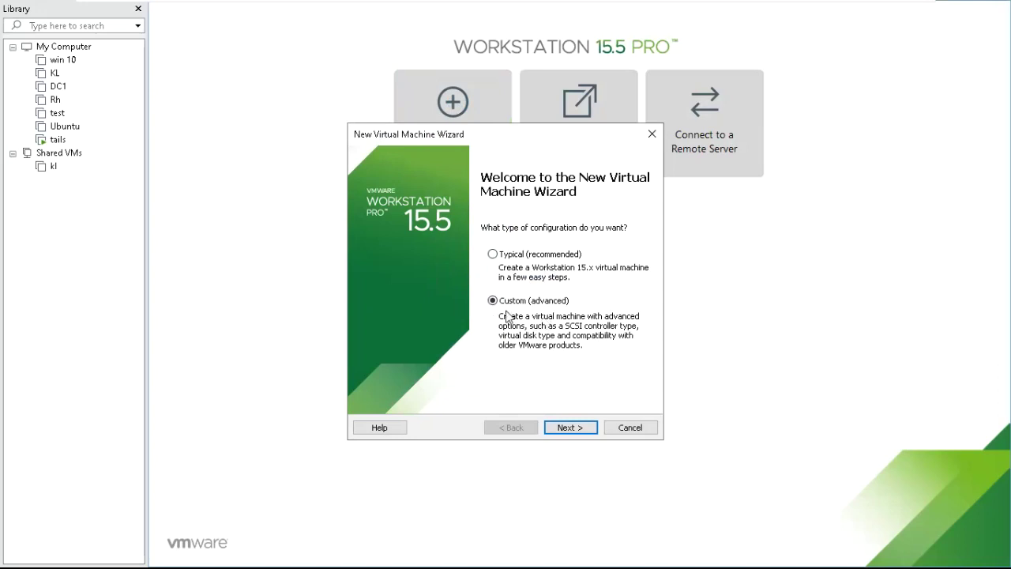
pyautogui.click(576, 434)
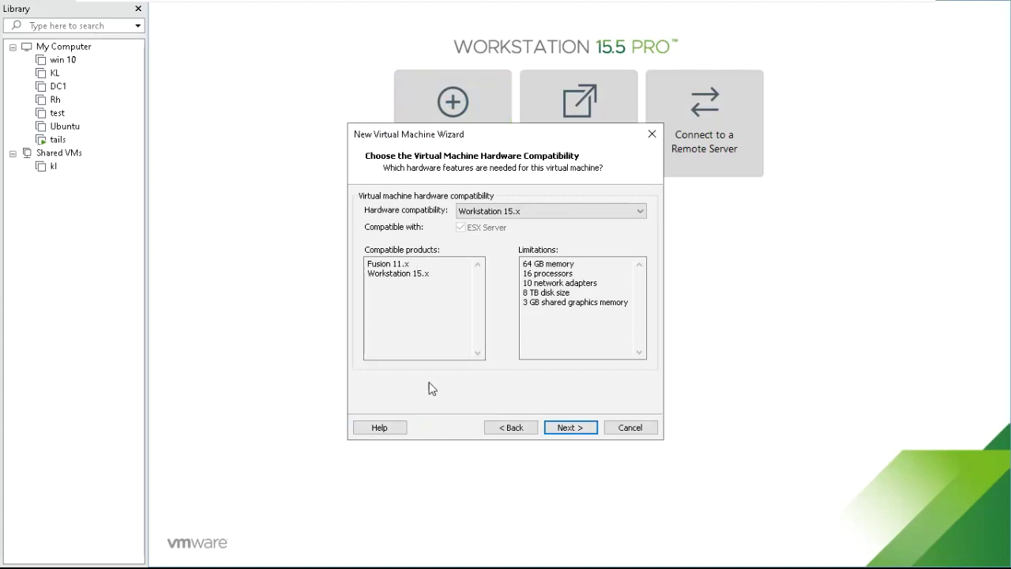
pyautogui.click(573, 429)
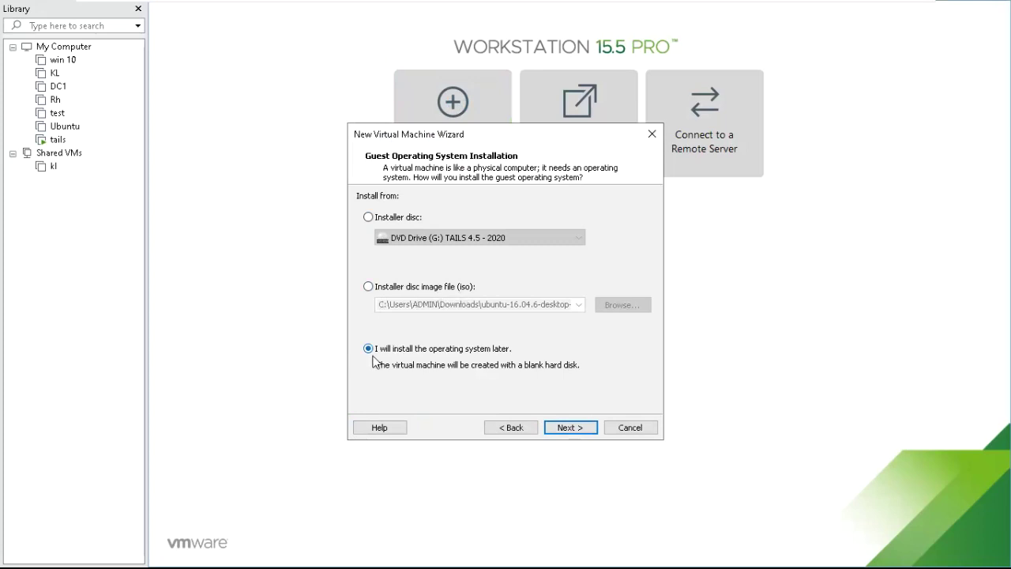
# Choose the tails-amd64-4.5 ISO from the Downloads folder as the installer disc image
pyautogui.click(387, 291)
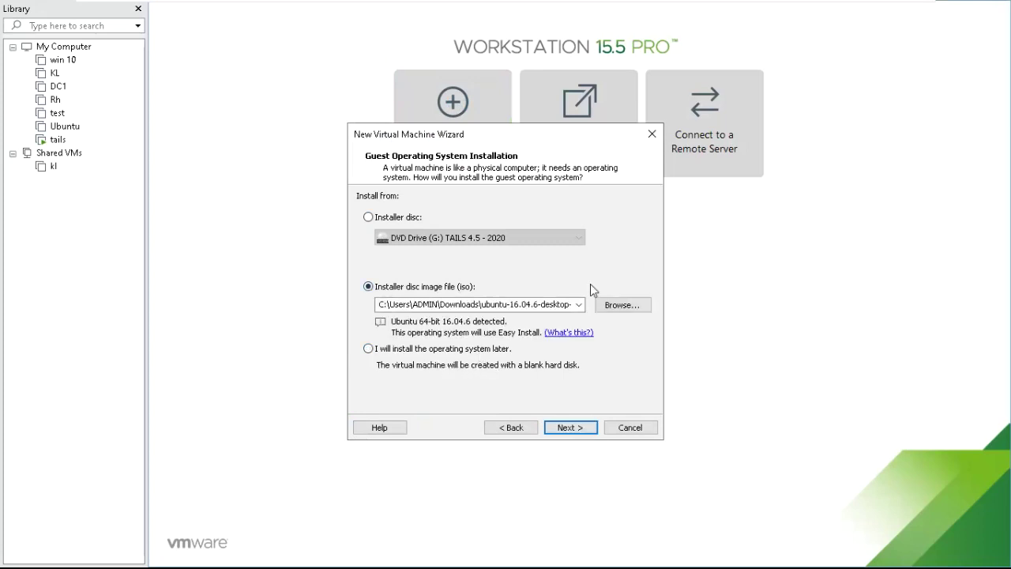
pyautogui.click(630, 308)
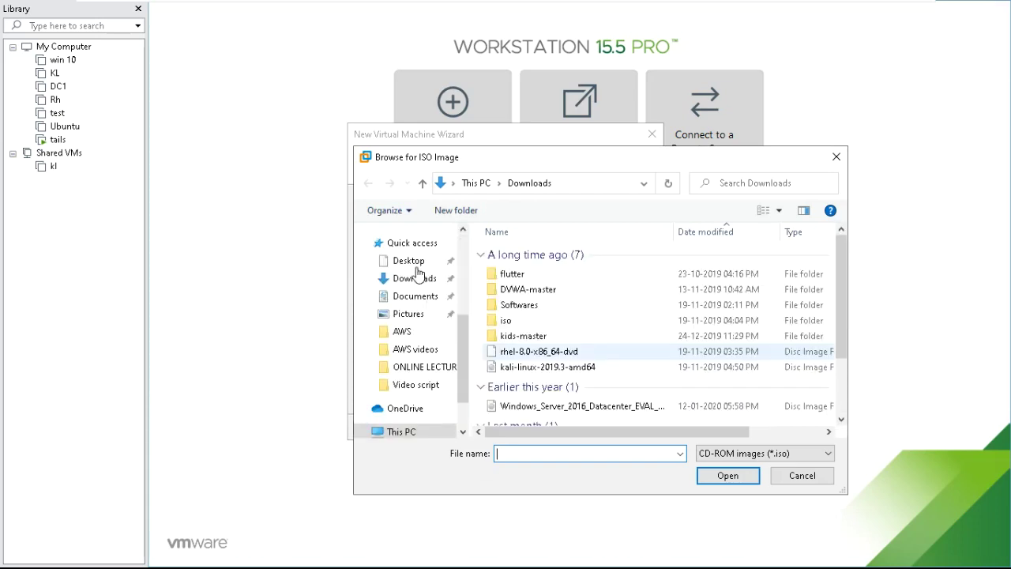
pyautogui.scroll(-2, 822, 327)
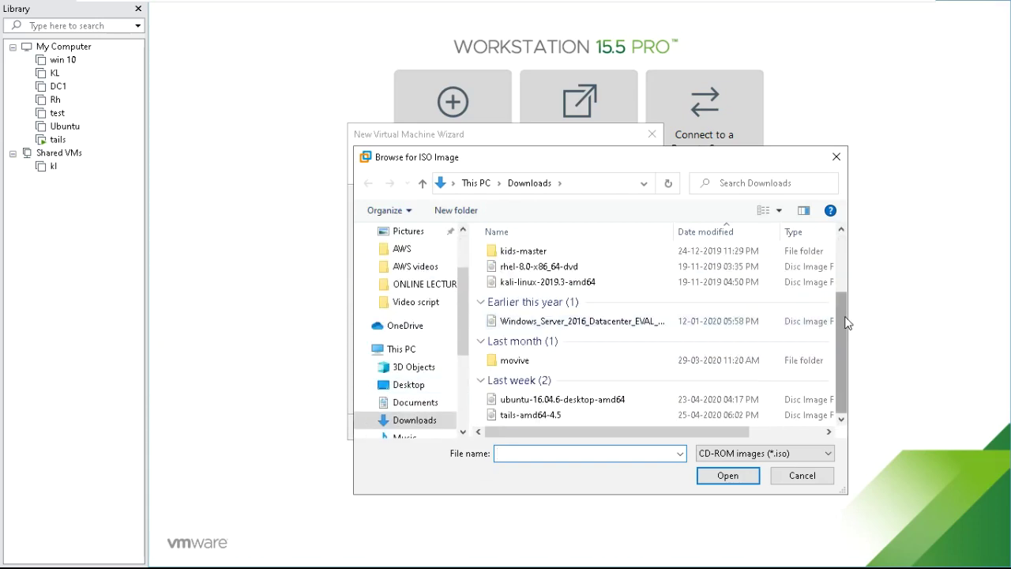
pyautogui.click(553, 419)
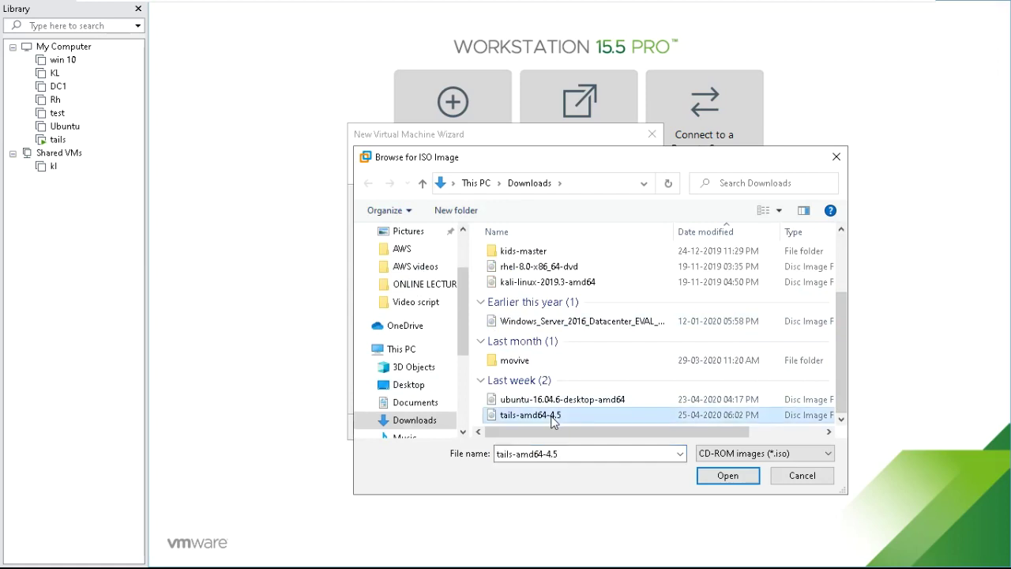
pyautogui.click(727, 475)
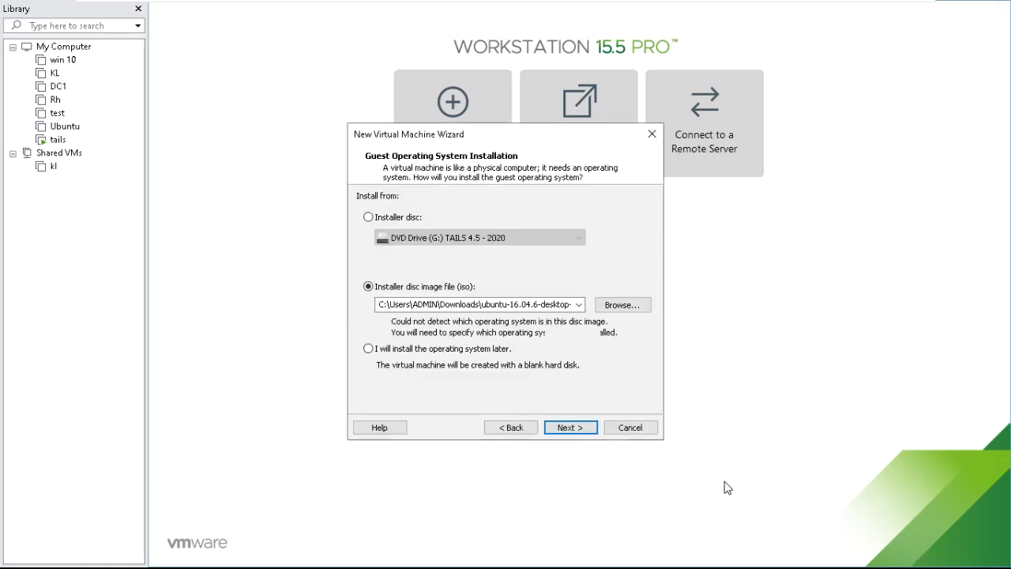
pyautogui.click(570, 431)
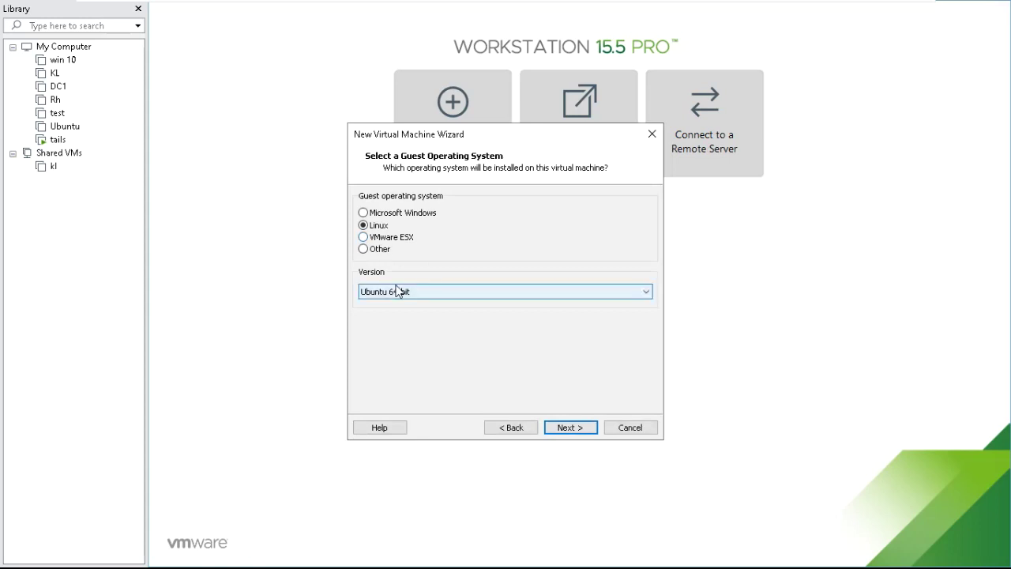
# Accept Linux with Ubuntu 64-bit as the guest operating system and name the virtual machine "tails demo"
pyautogui.click(579, 429)
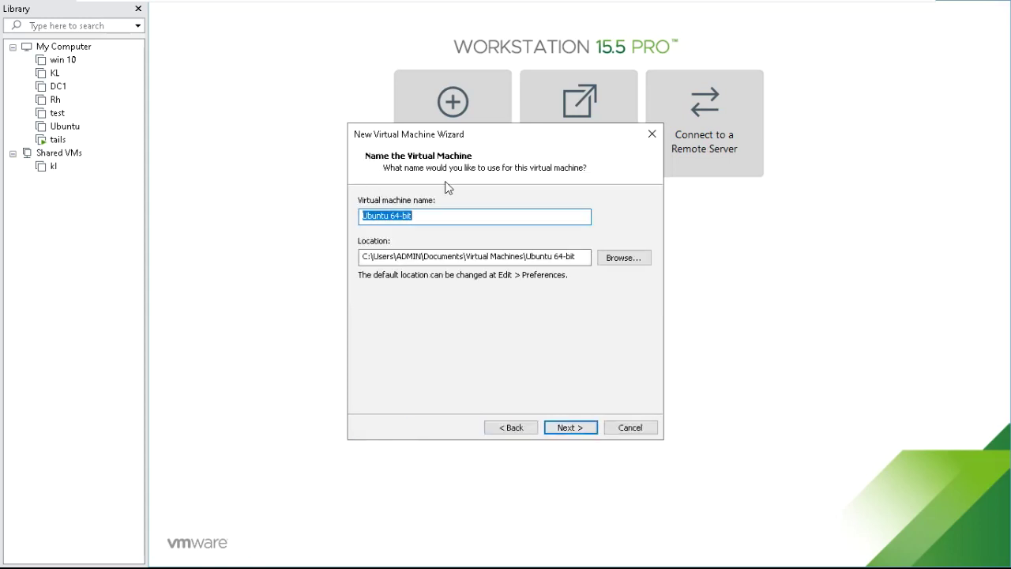
pyautogui.click(441, 218)
pyautogui.moveTo(441, 218); pyautogui.dragTo(361, 221)
pyautogui.write('tails demo')
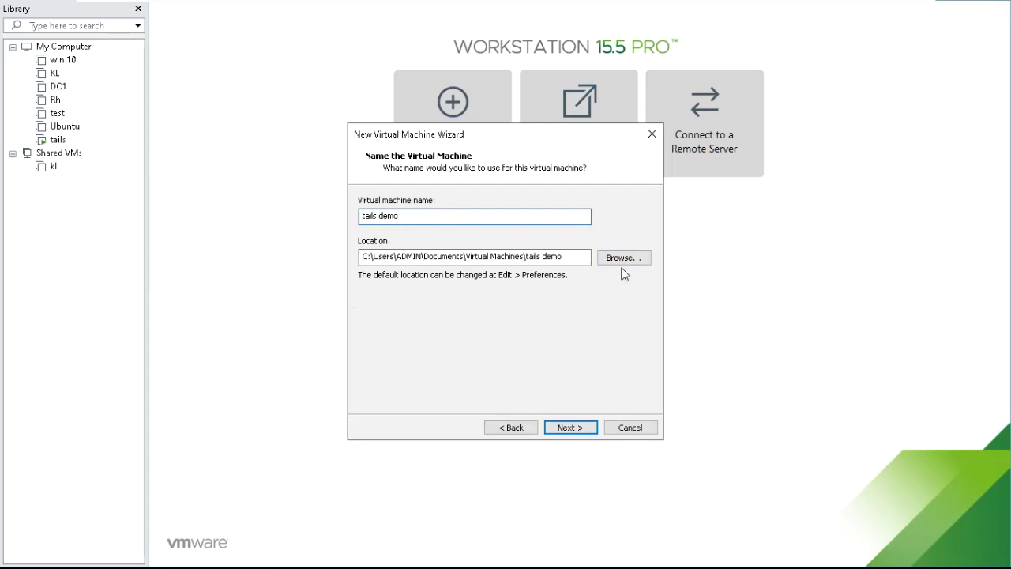
pyautogui.click(566, 426)
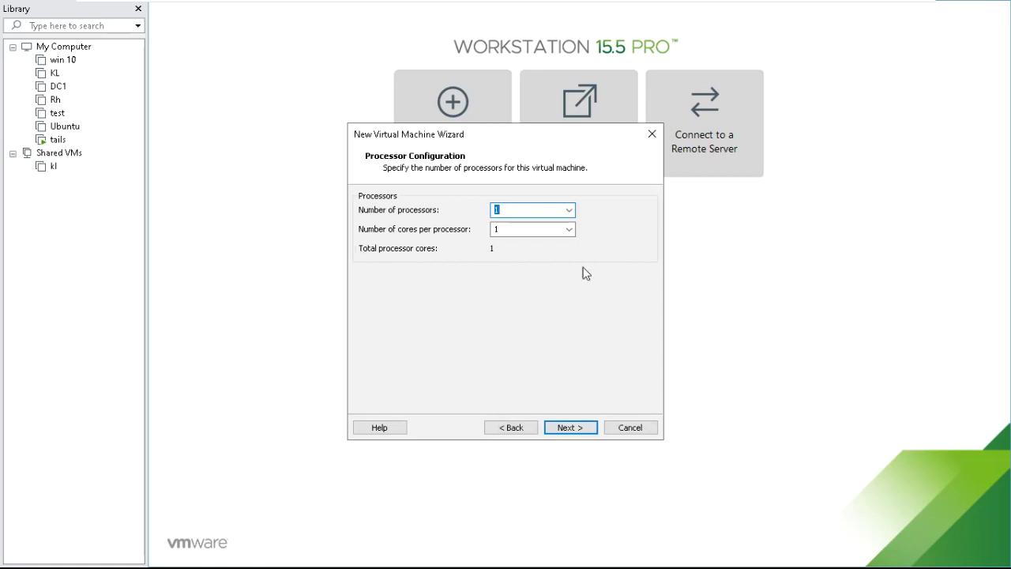
# Accept one single-core processor, 2048 MB of memory and NAT networking for the virtual machine
pyautogui.click(566, 427)
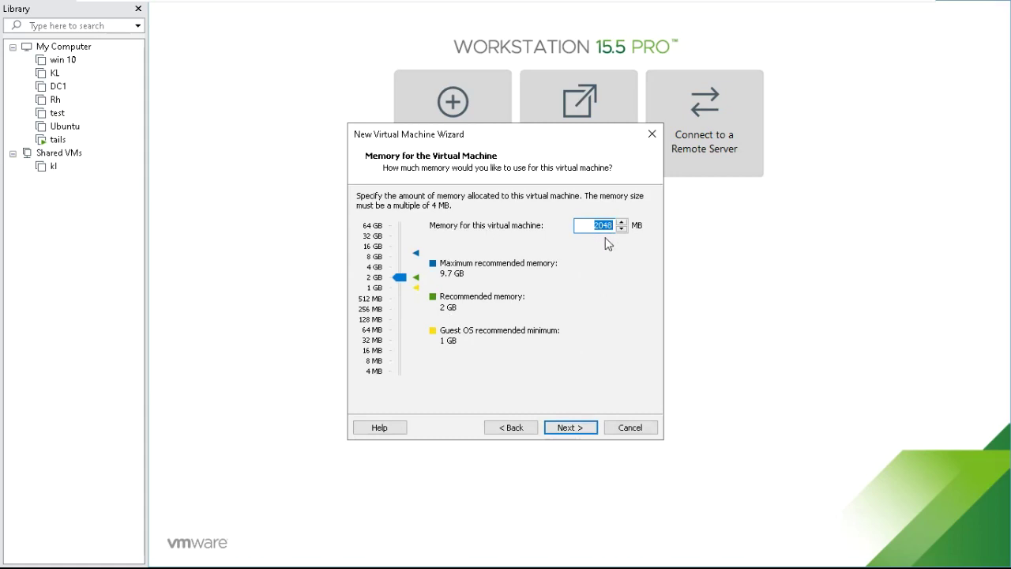
pyautogui.click(561, 434)
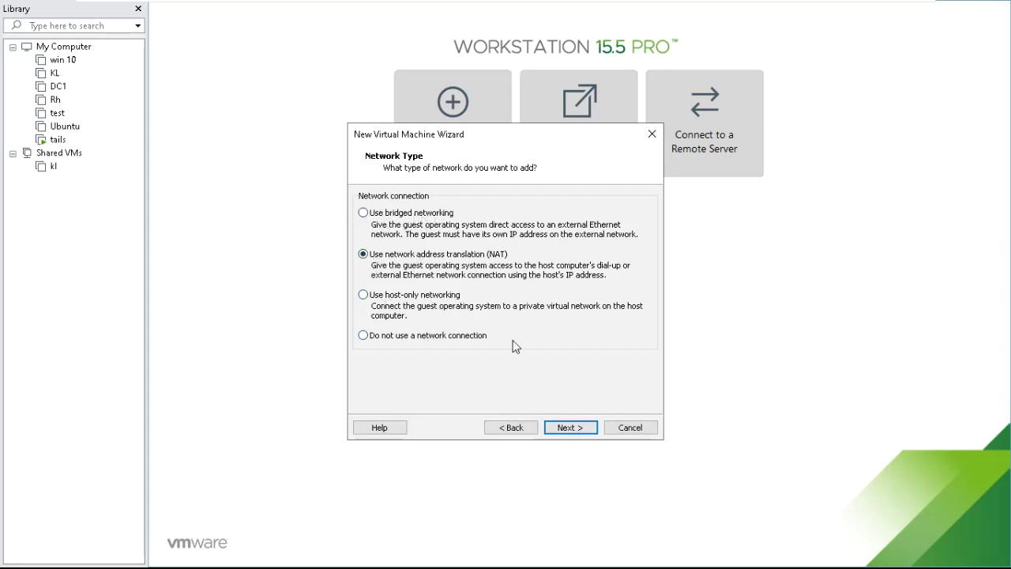
pyautogui.click(582, 432)
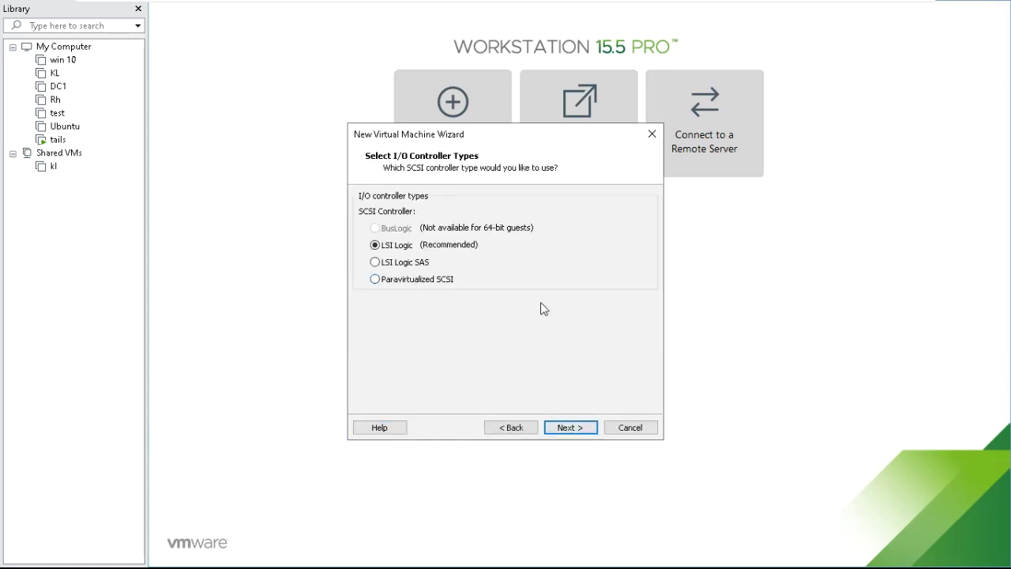
# Configure a new 20 GB SCSI virtual disk with the LSI Logic controller, stored as the single file tails demo.vmdk
pyautogui.click(572, 428)
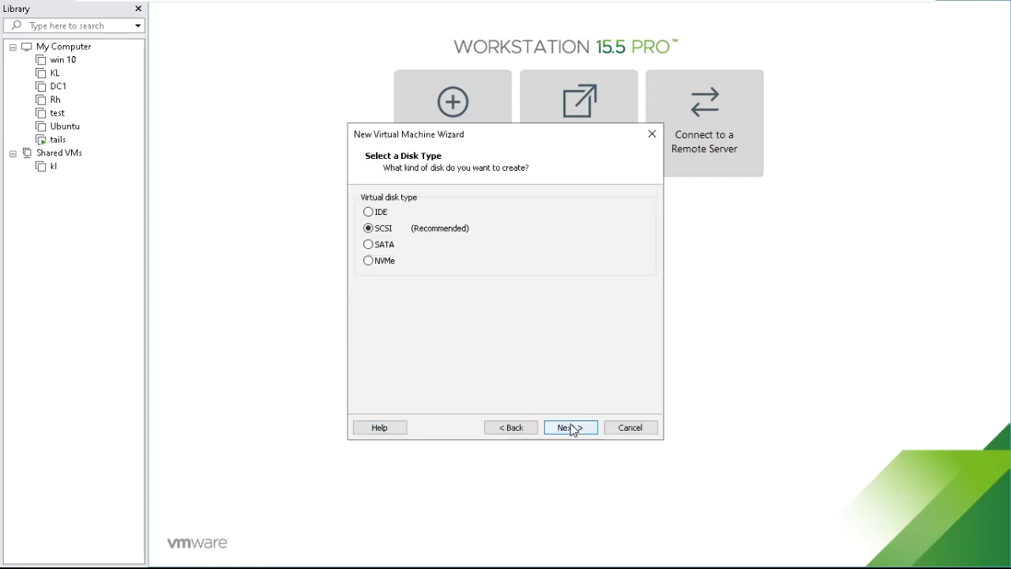
pyautogui.click(572, 428)
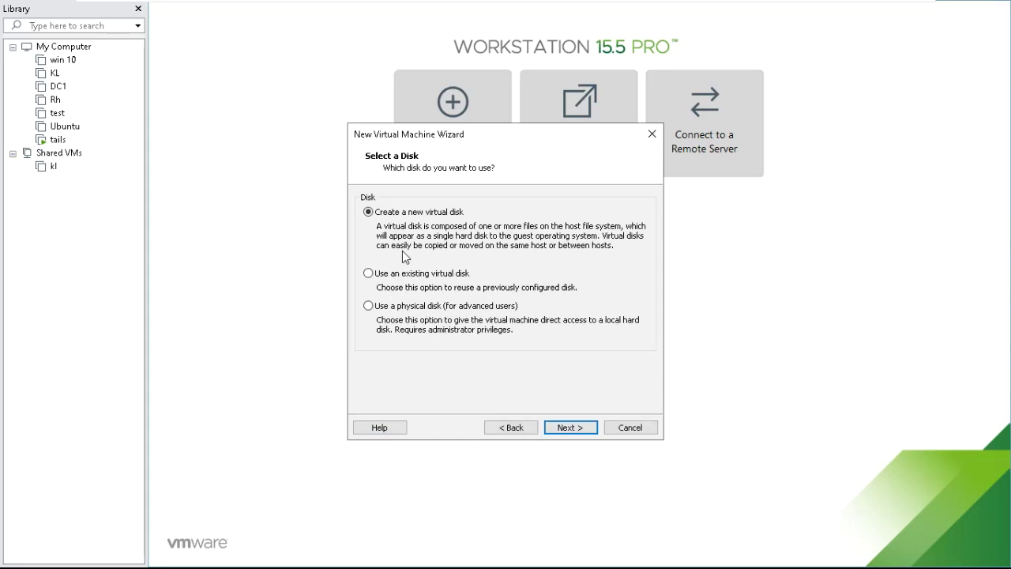
pyautogui.click(568, 431)
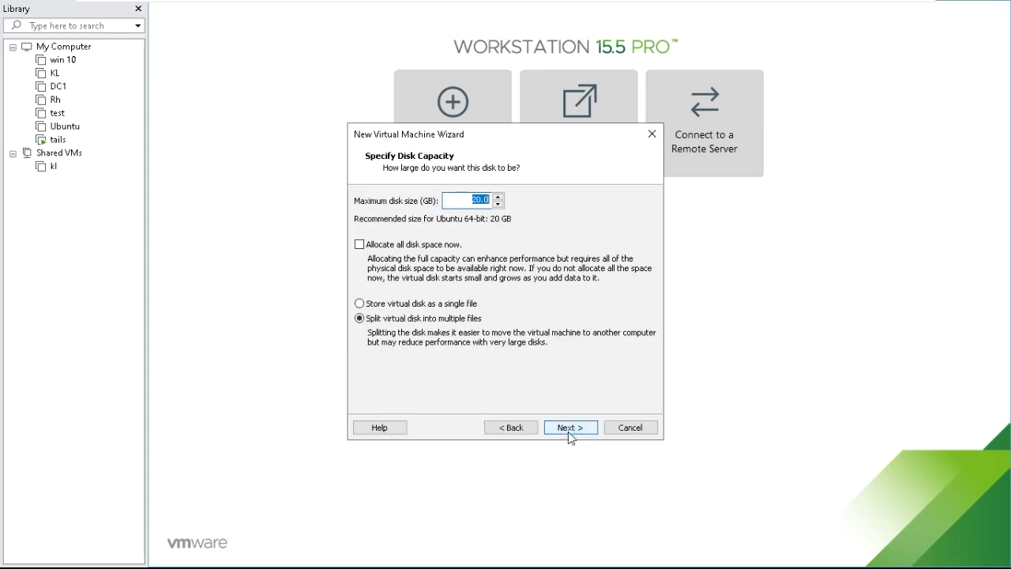
pyautogui.click(424, 307)
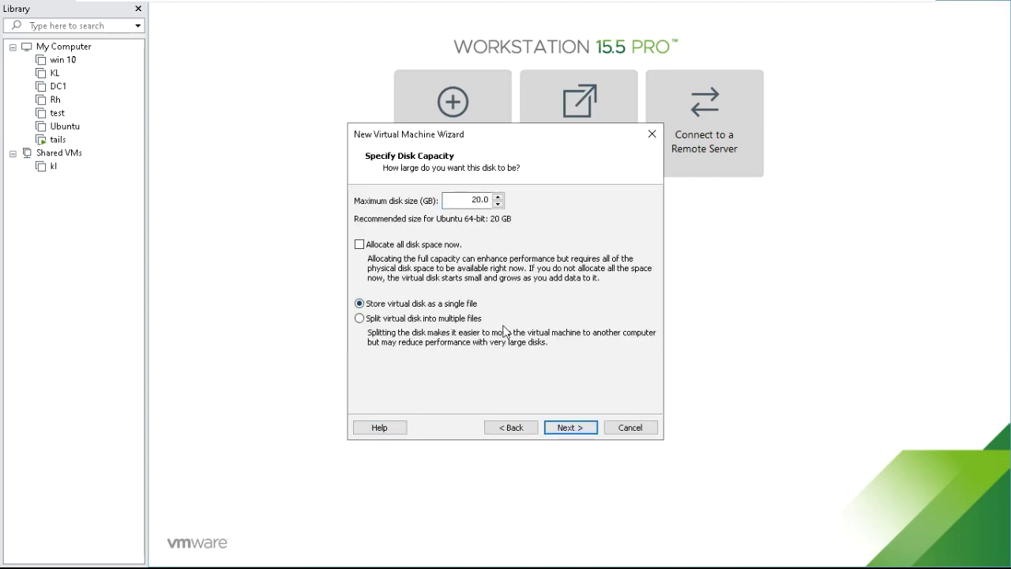
pyautogui.click(569, 428)
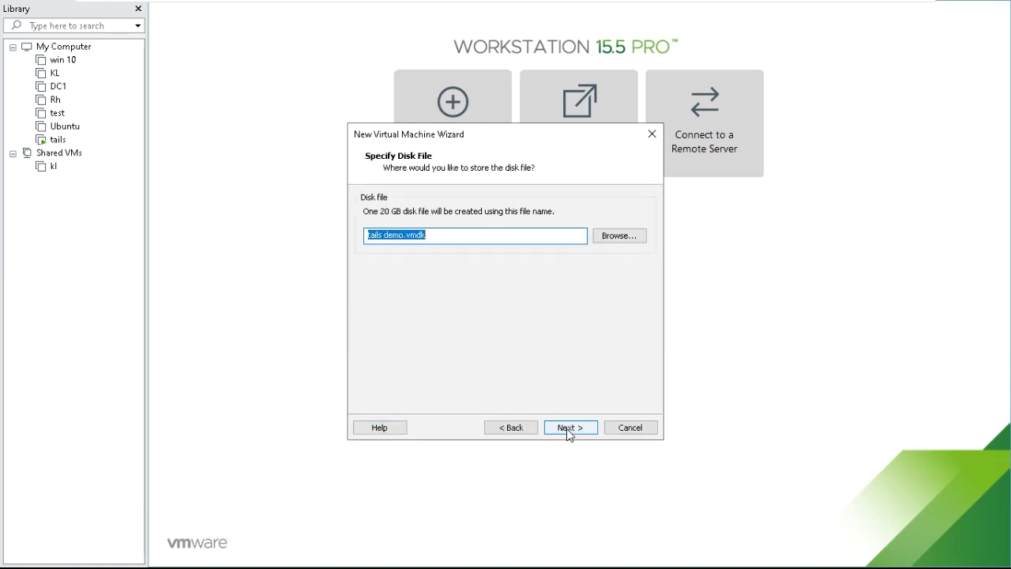
pyautogui.click(568, 429)
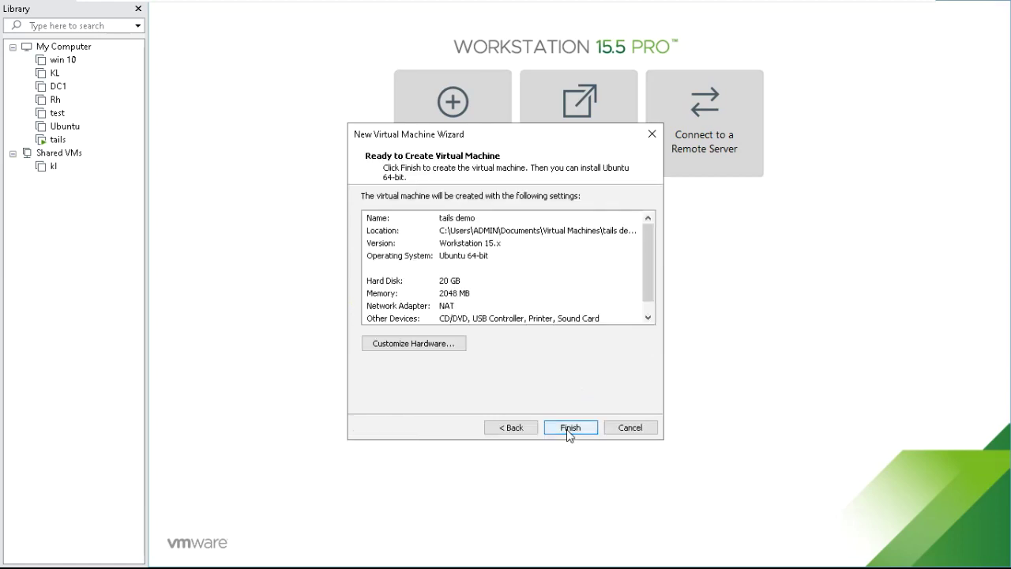
# Finish creating the tails demo virtual machine and power it on
pyautogui.click(569, 428)
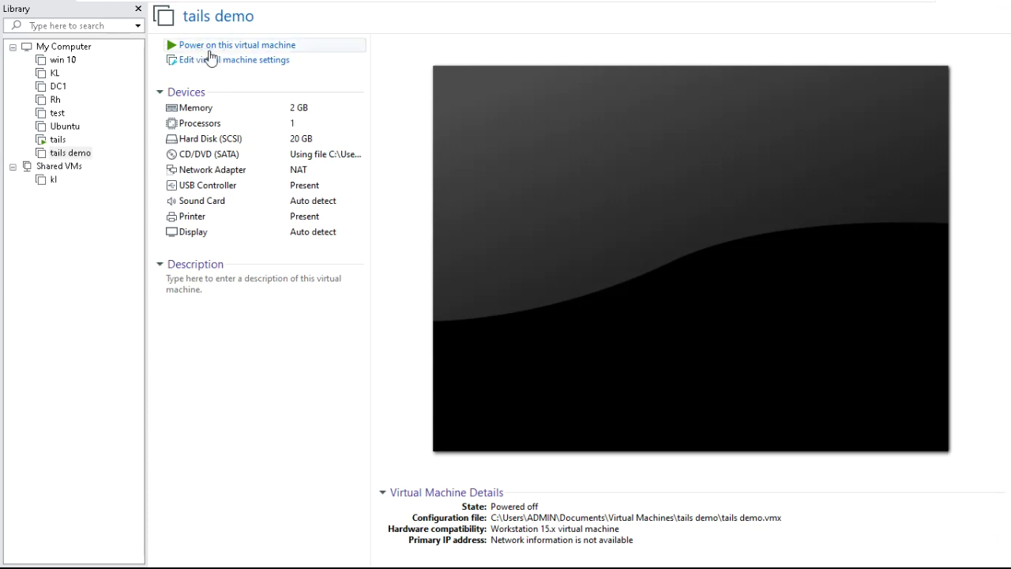
pyautogui.click(213, 52)
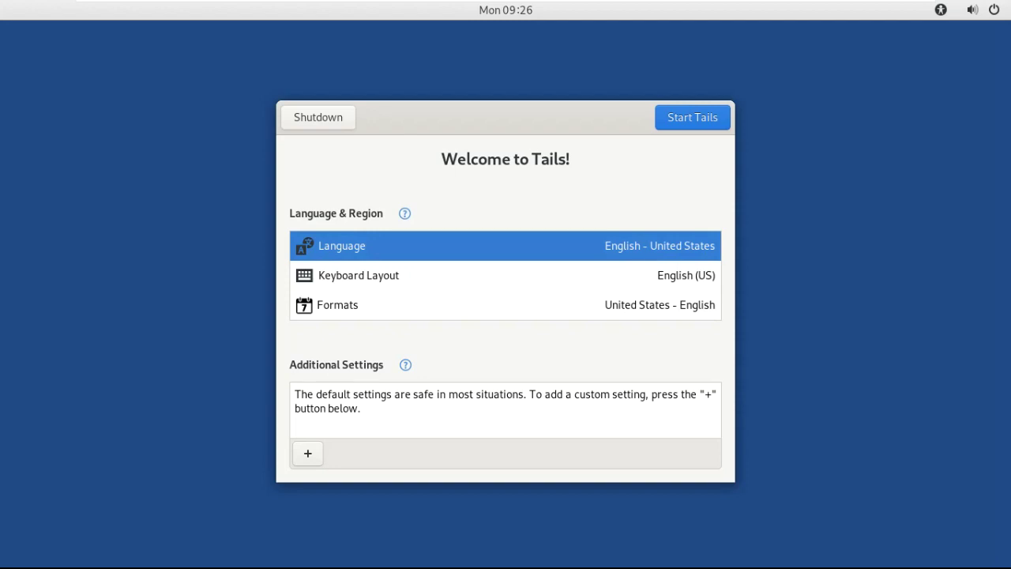
# Check the available languages, keep English - United States and start Tails with the default settings
pyautogui.click(633, 258)
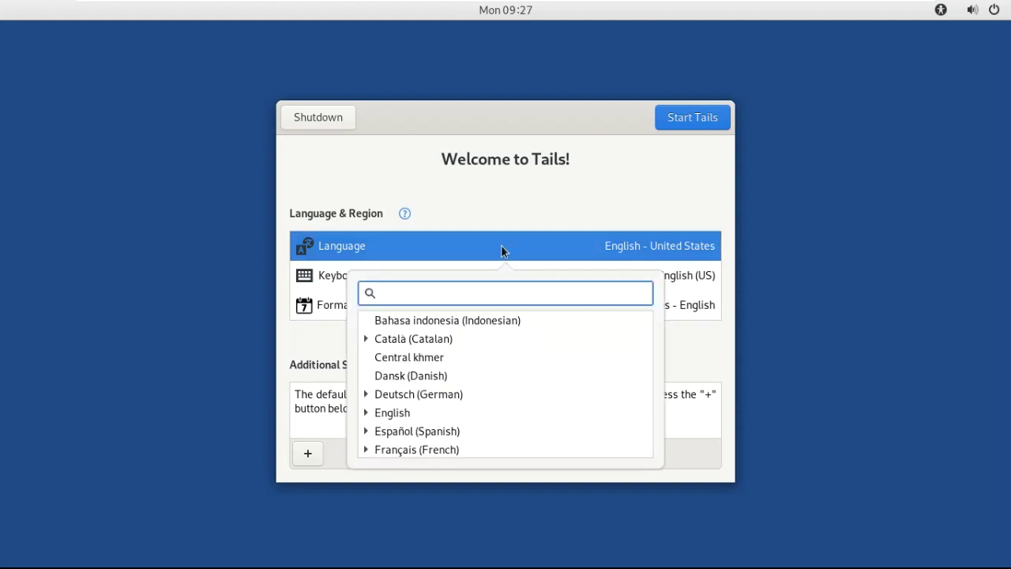
pyautogui.click(684, 125)
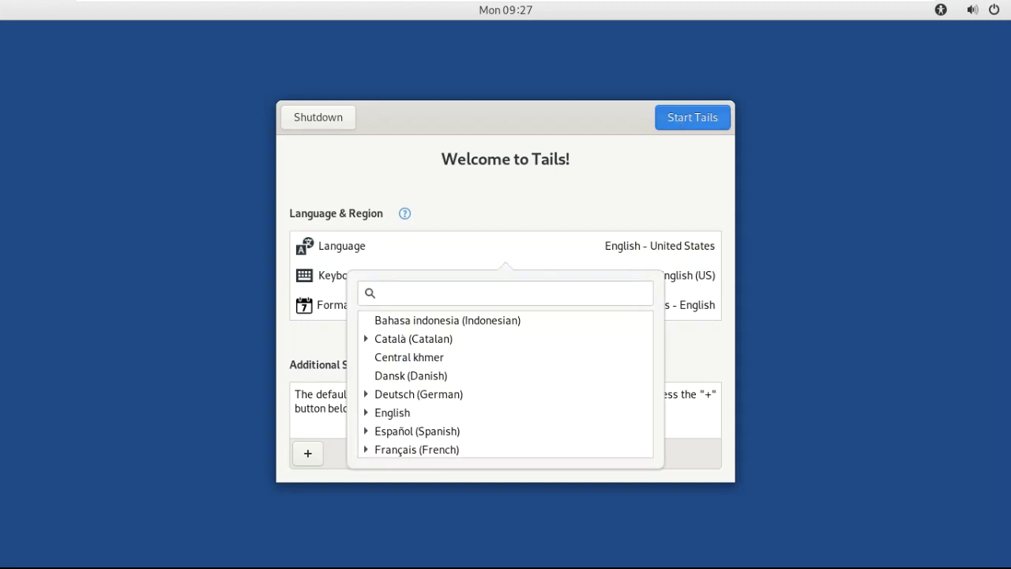
pyautogui.click(690, 125)
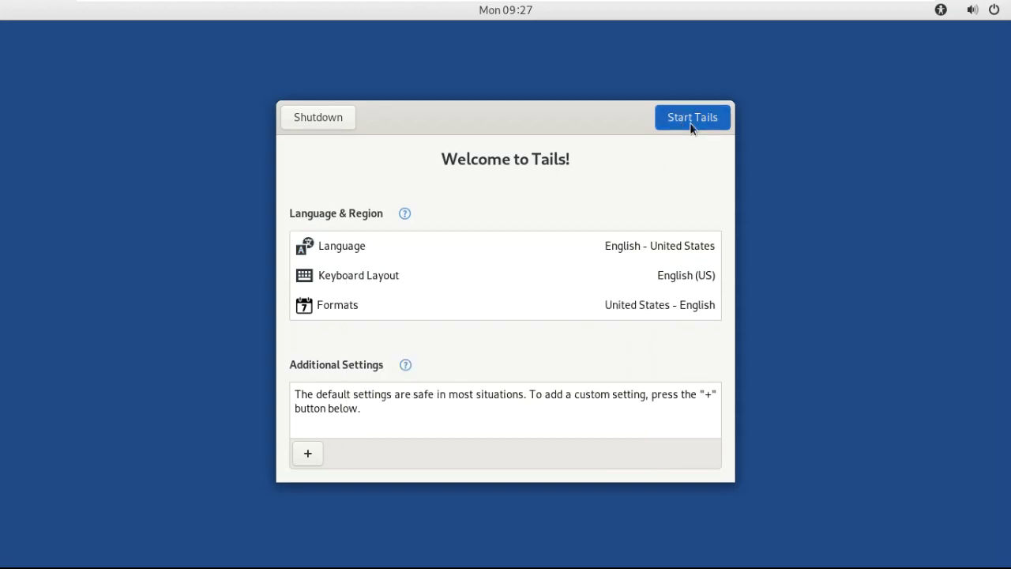